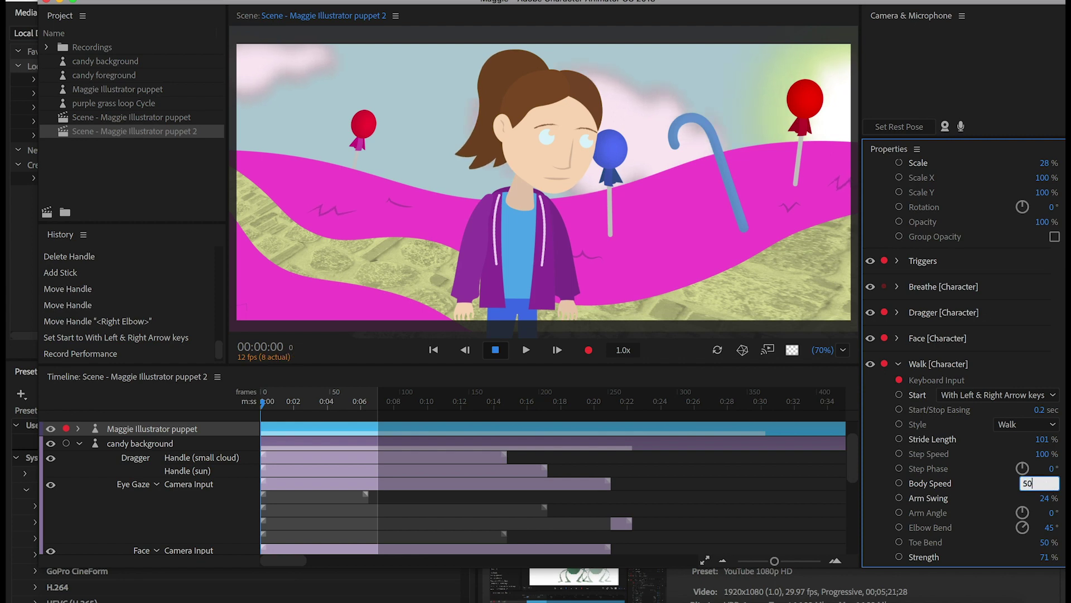
Step: Set Walk Body Speed to 50% and test walking right and back, briefly checking Media Encoder
key(Return)
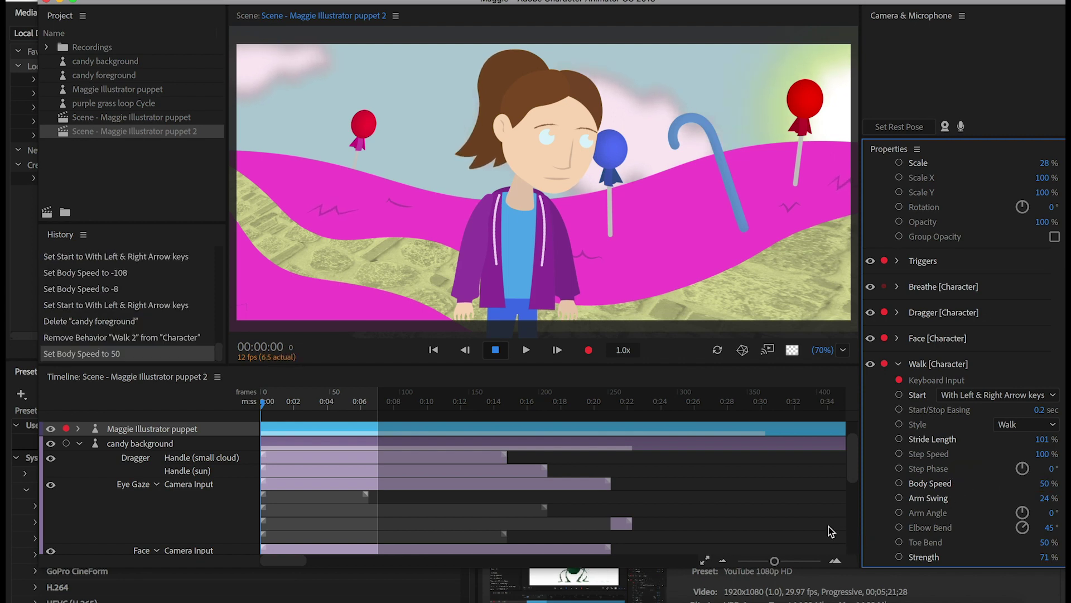
key(Right)
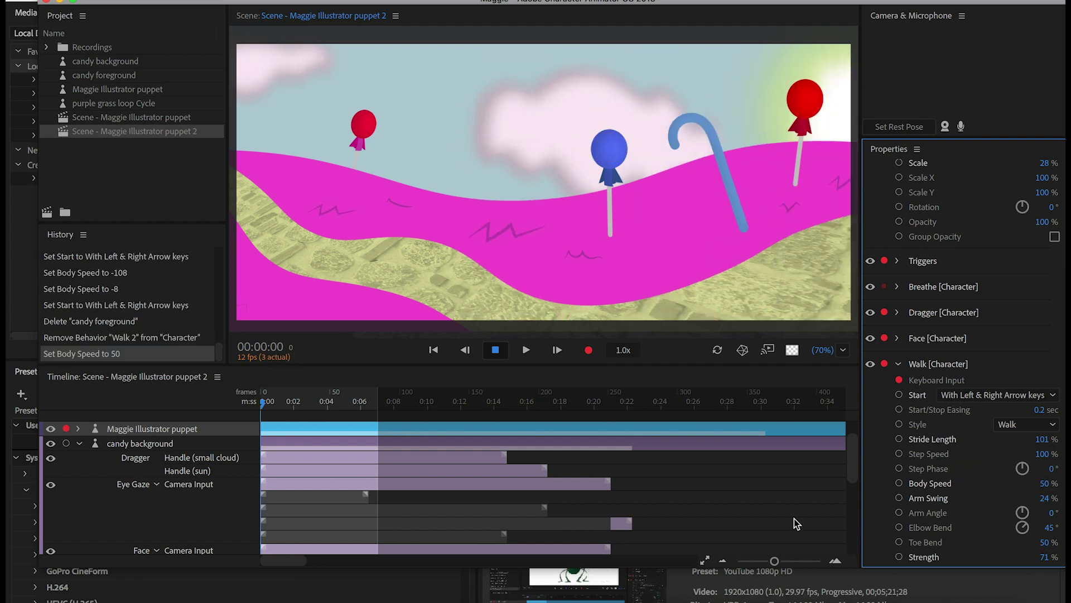
key(Left)
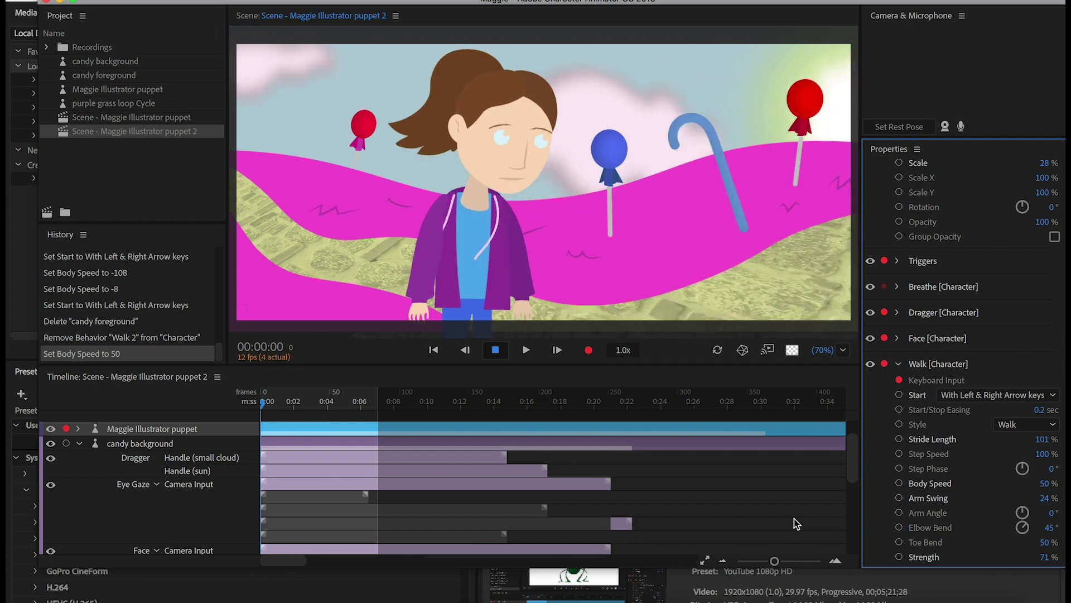
click(765, 589)
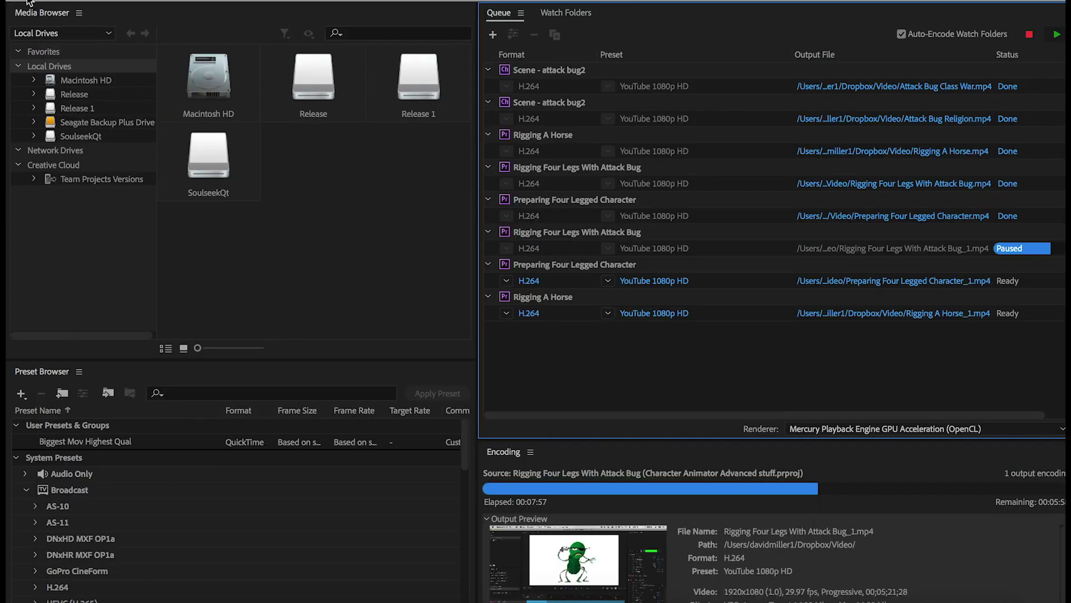
key(super+Tab)
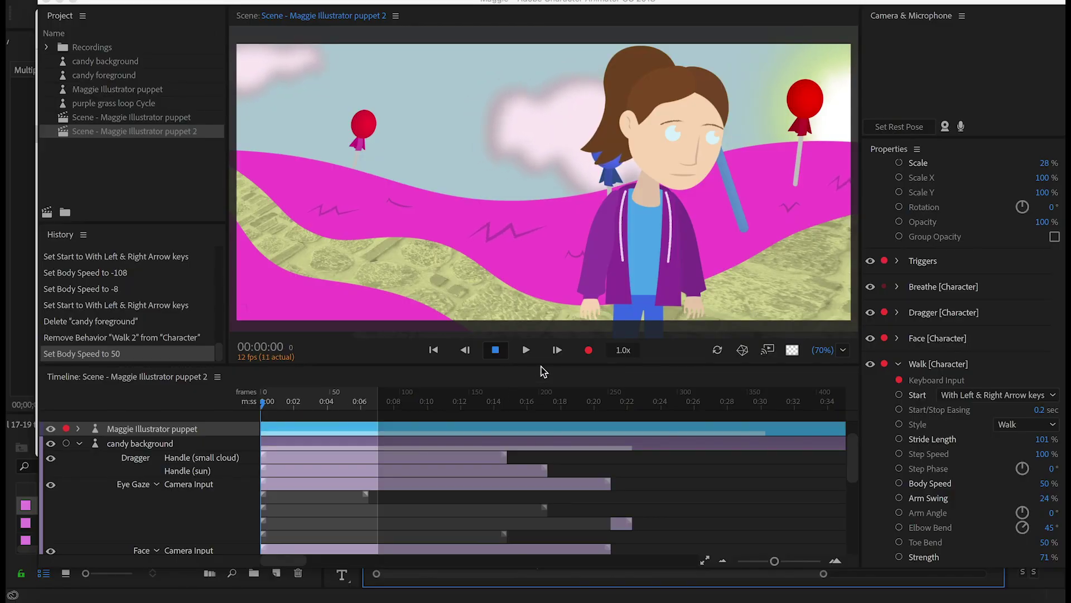
Step: Walk the puppet left, then right to the edge, then back to centre with the arrow keys
click(252, 442)
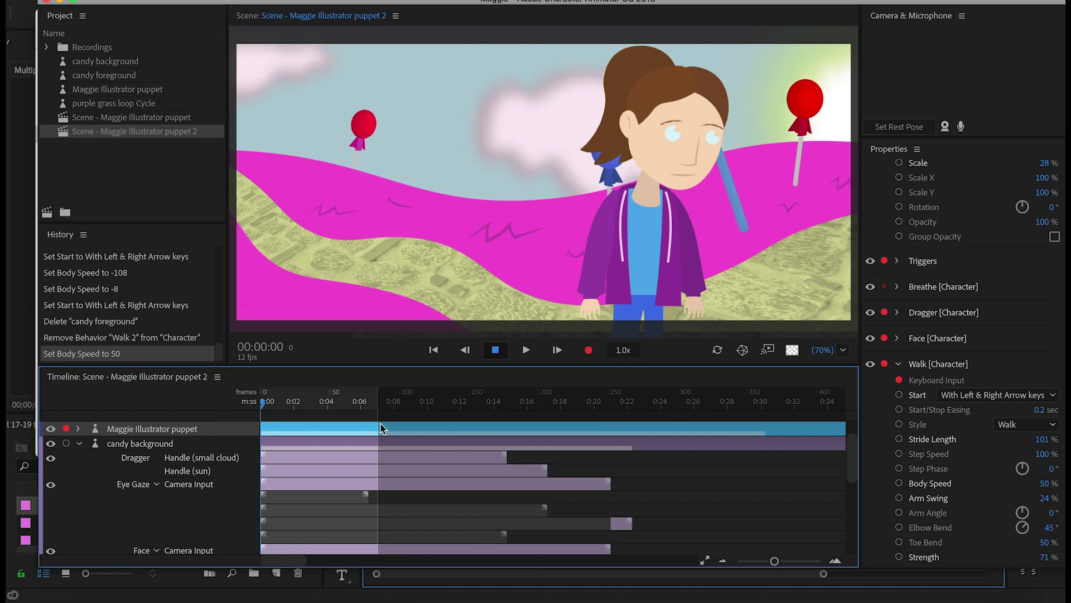
key(Left)
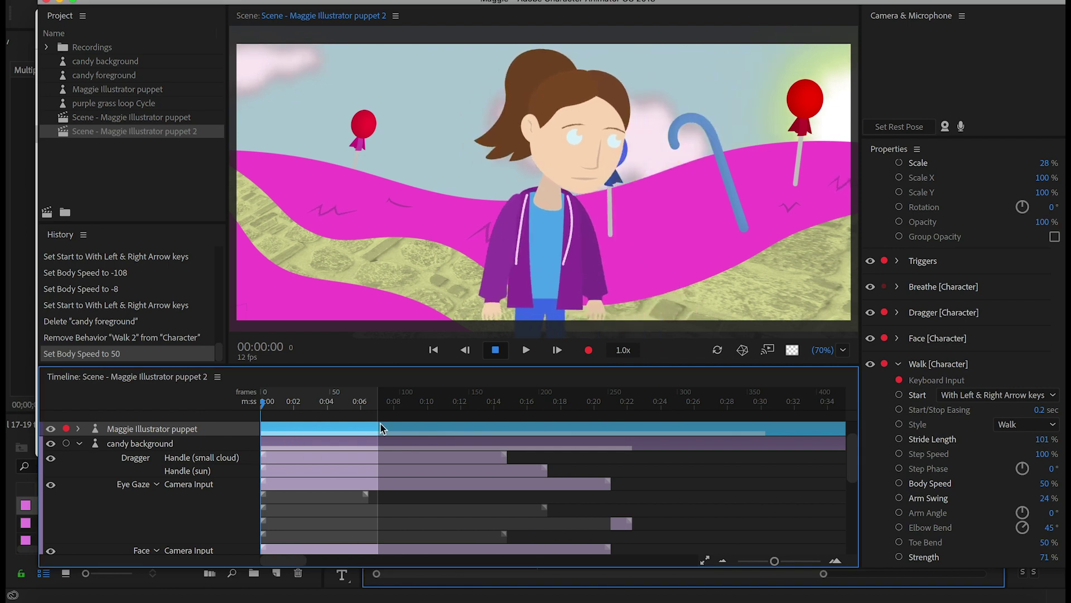
key(Right)
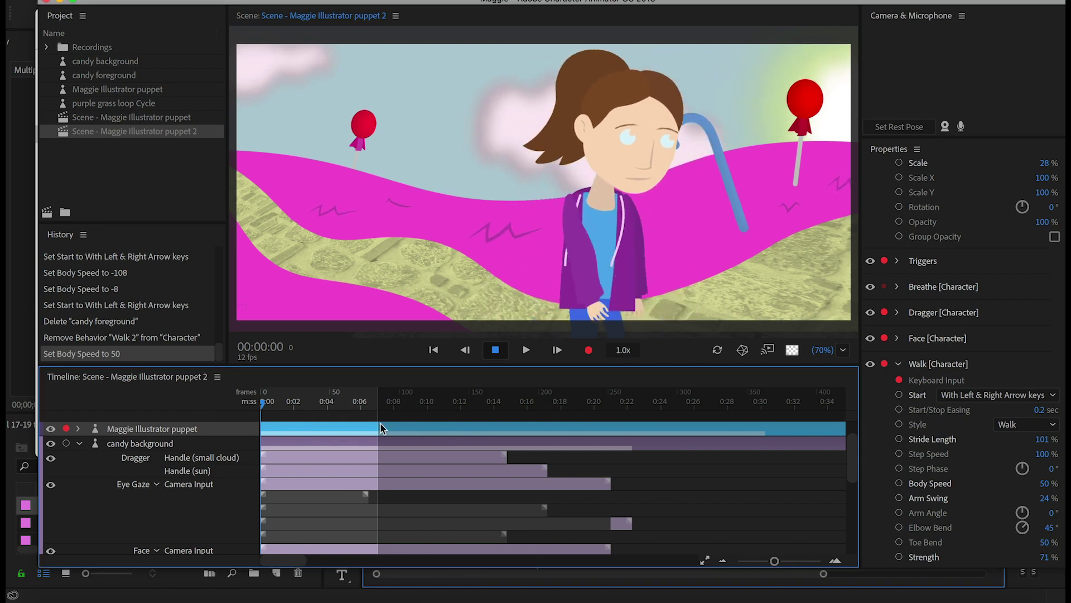
key(Right)
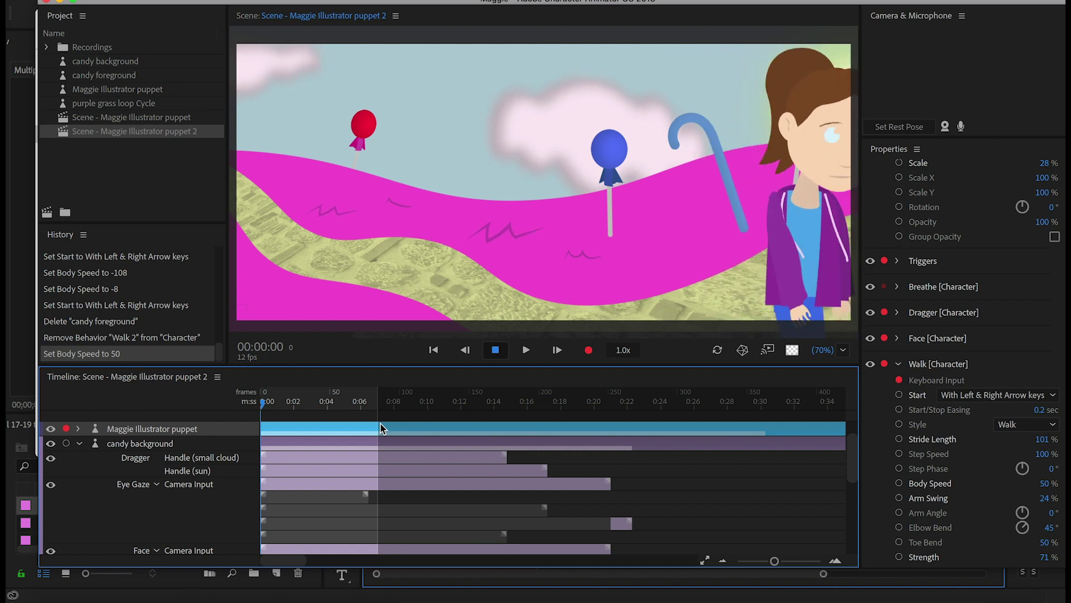
key(Left)
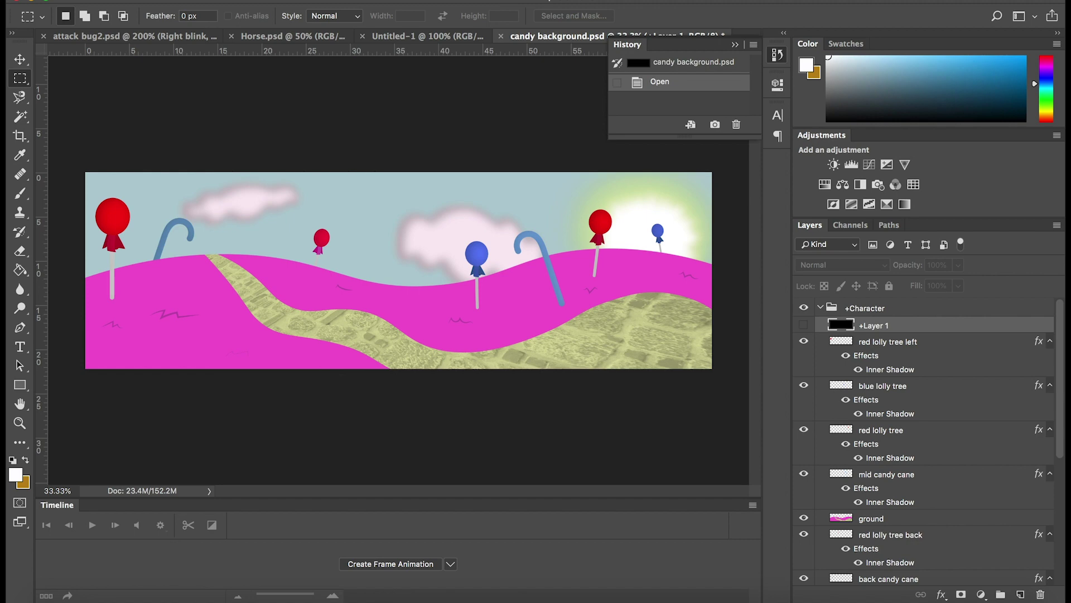
Step: Check the candy background's image size of 5105 × 1600 px, cancel, and return to Character Animator
click(209, 1)
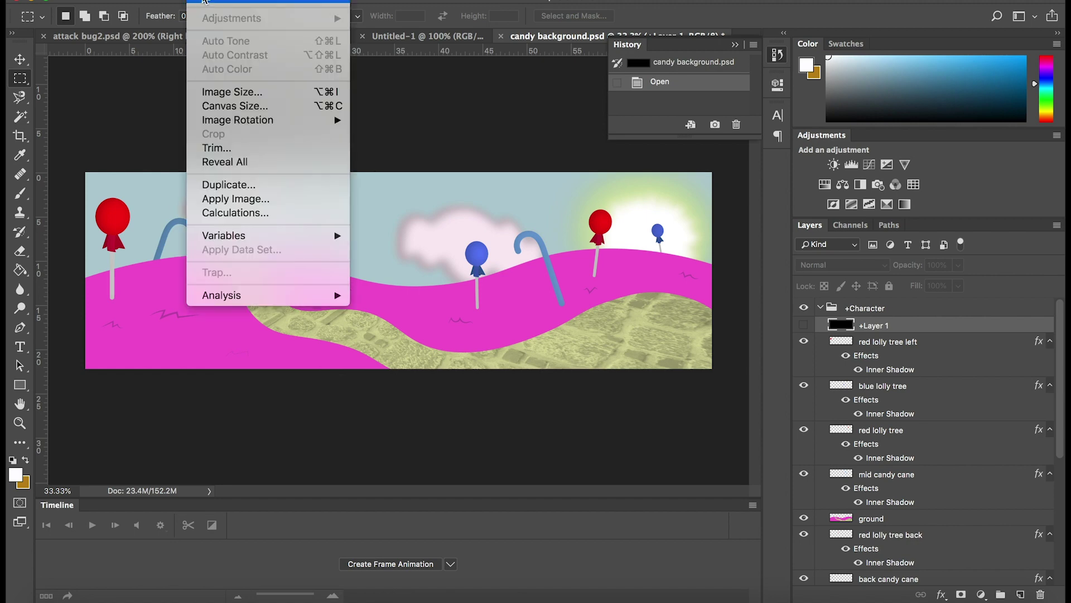
click(257, 95)
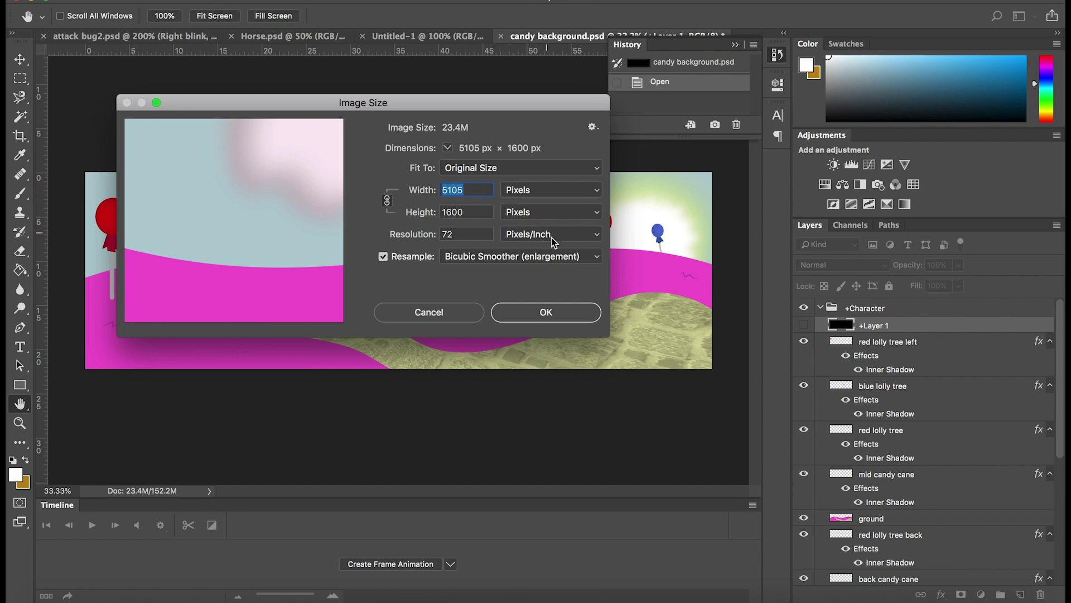
click(460, 311)
key(super+Tab)
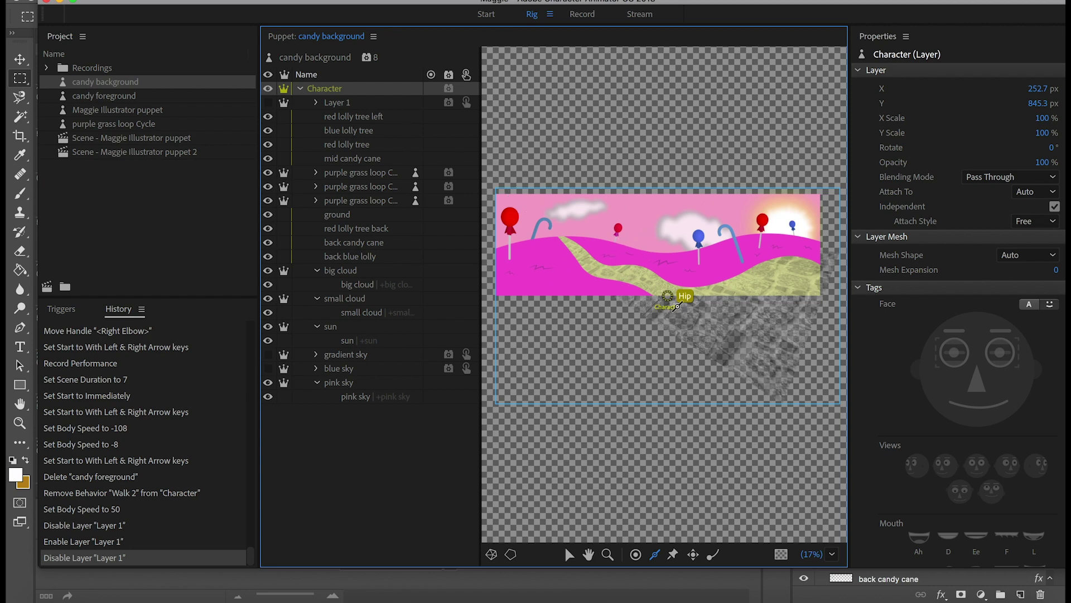
Step: Delete Layer 1 from the candy background puppet
click(61, 309)
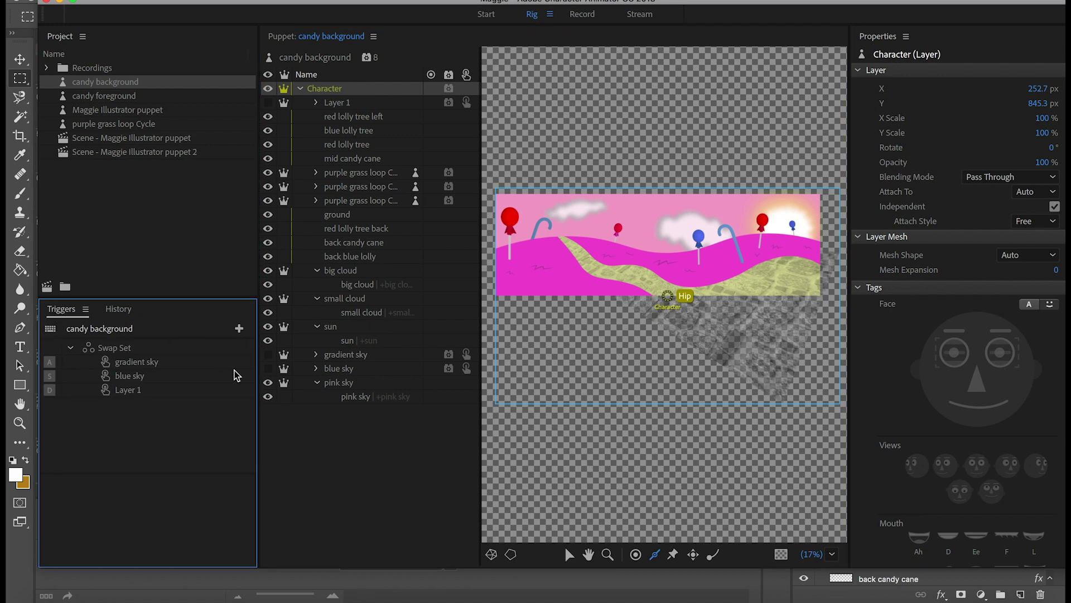
click(345, 103)
key(Delete)
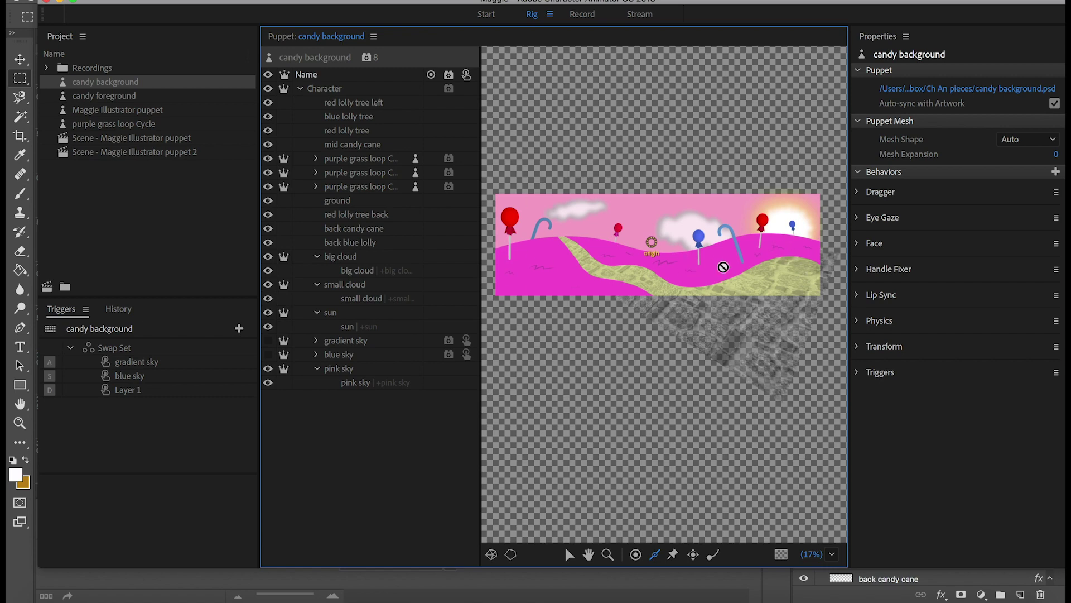
Step: Tag the Character group's origin handle as Hip
click(327, 91)
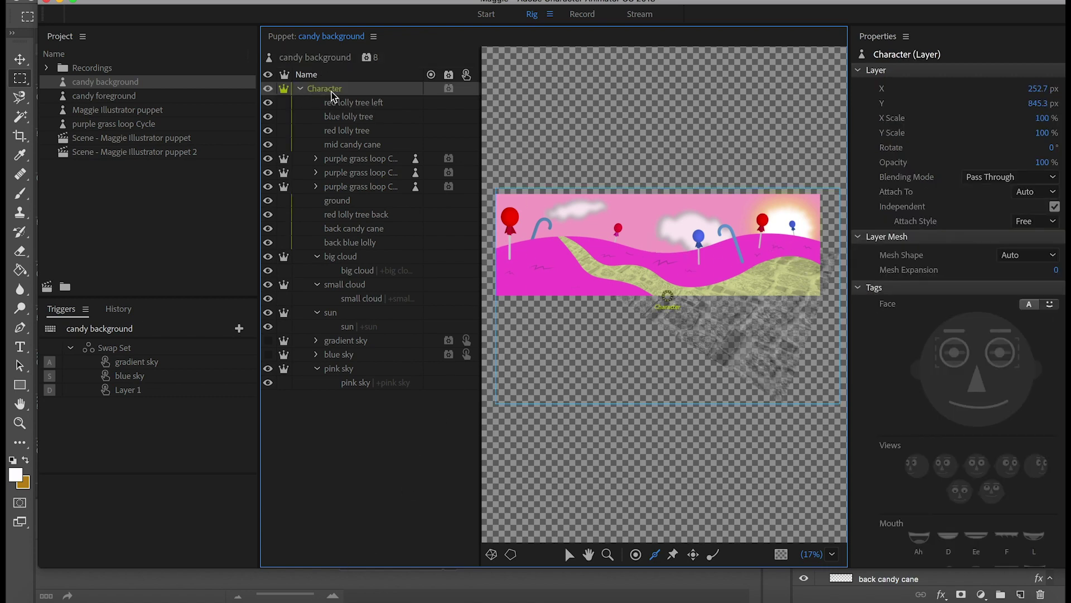
click(667, 296)
click(977, 345)
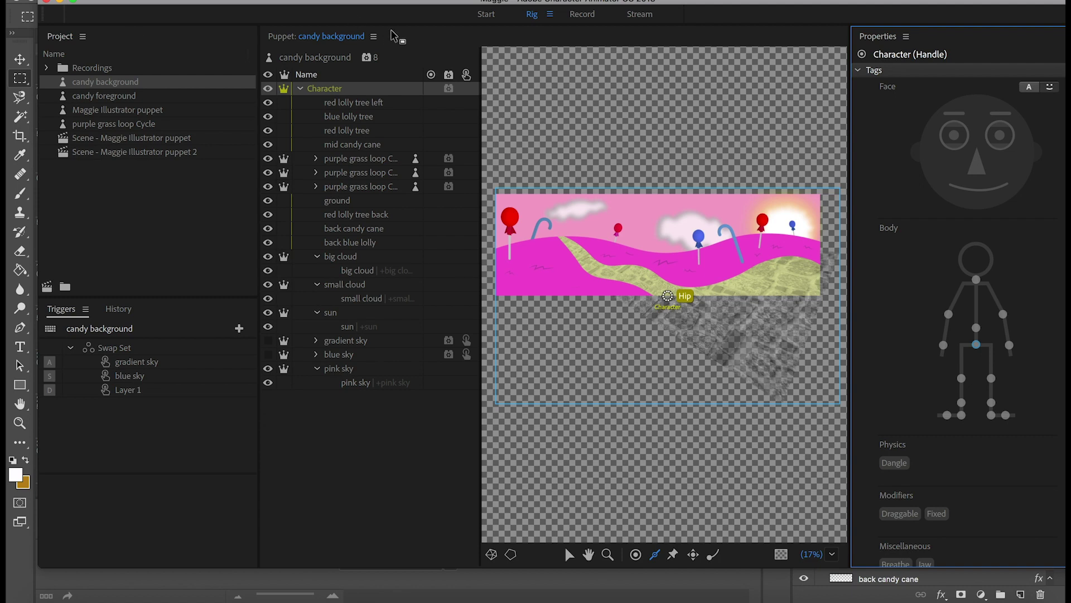
scroll(976, 334, down, 5)
Step: Add a Walk behavior to the candy background with -8% body speed
click(1056, 435)
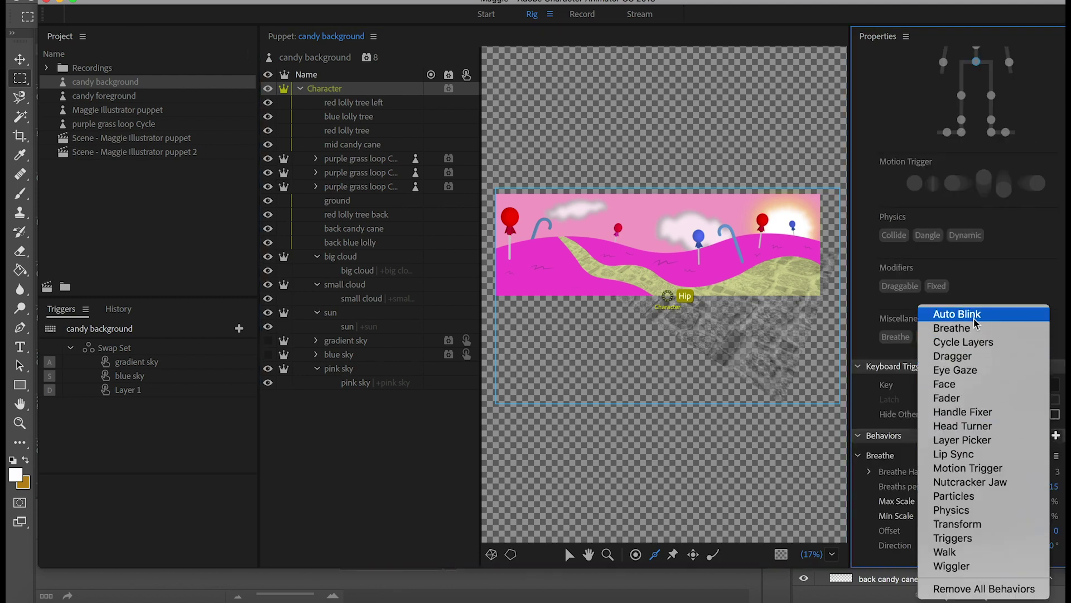
click(949, 551)
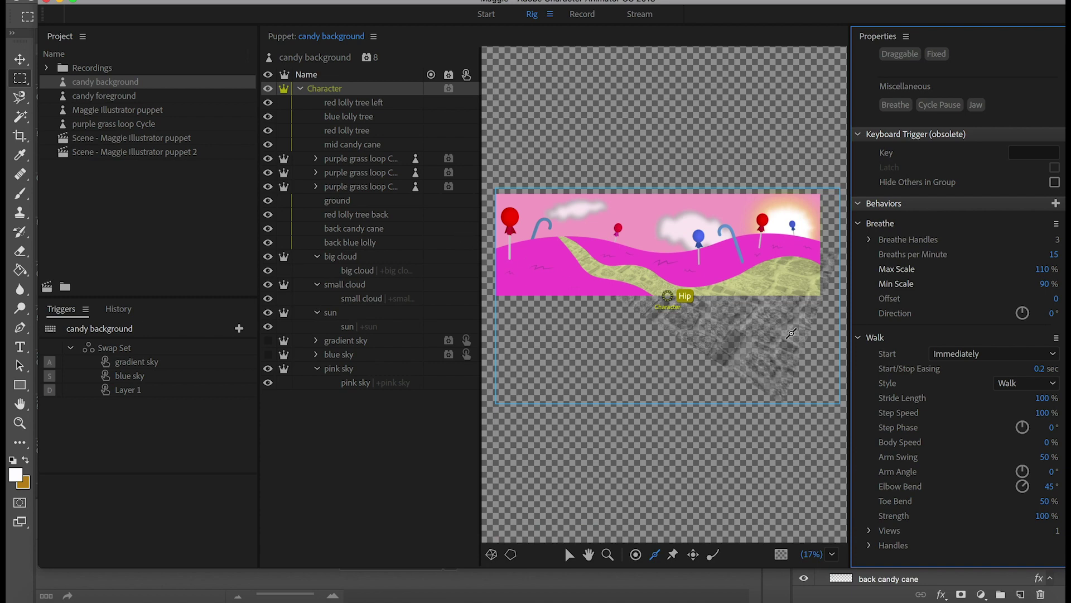
click(1049, 444)
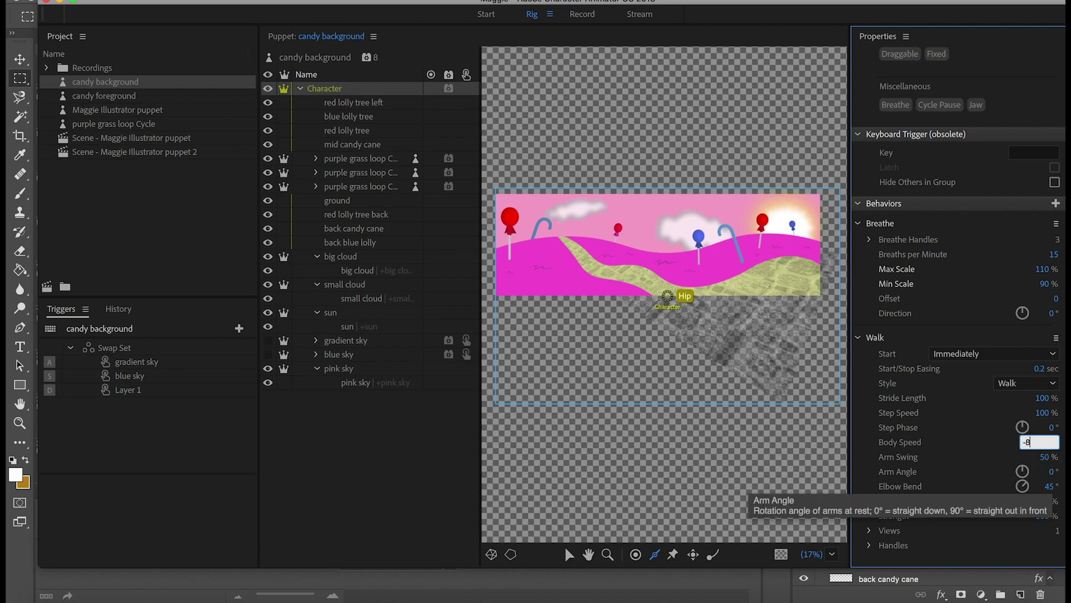
key(Return)
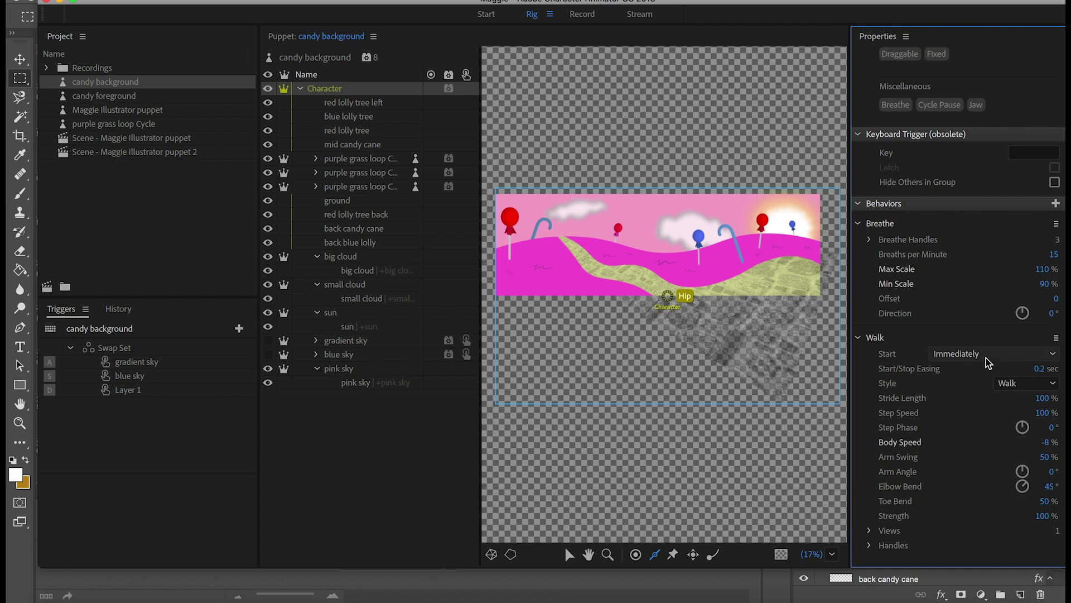
Step: Make the background's Walk start with the Left & Right Arrow keys and view it in Record
click(986, 357)
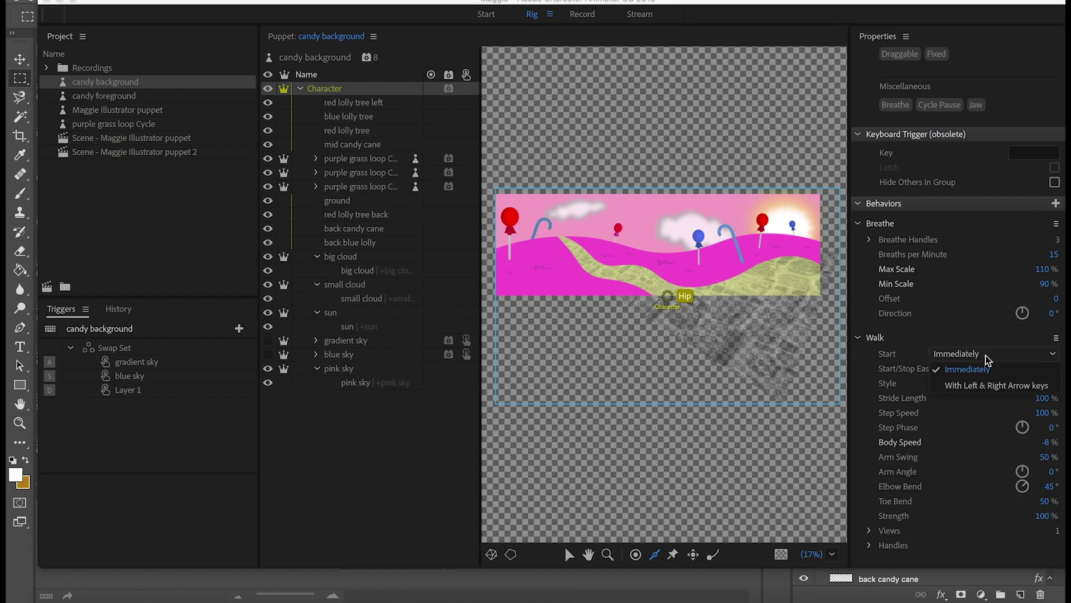
click(978, 387)
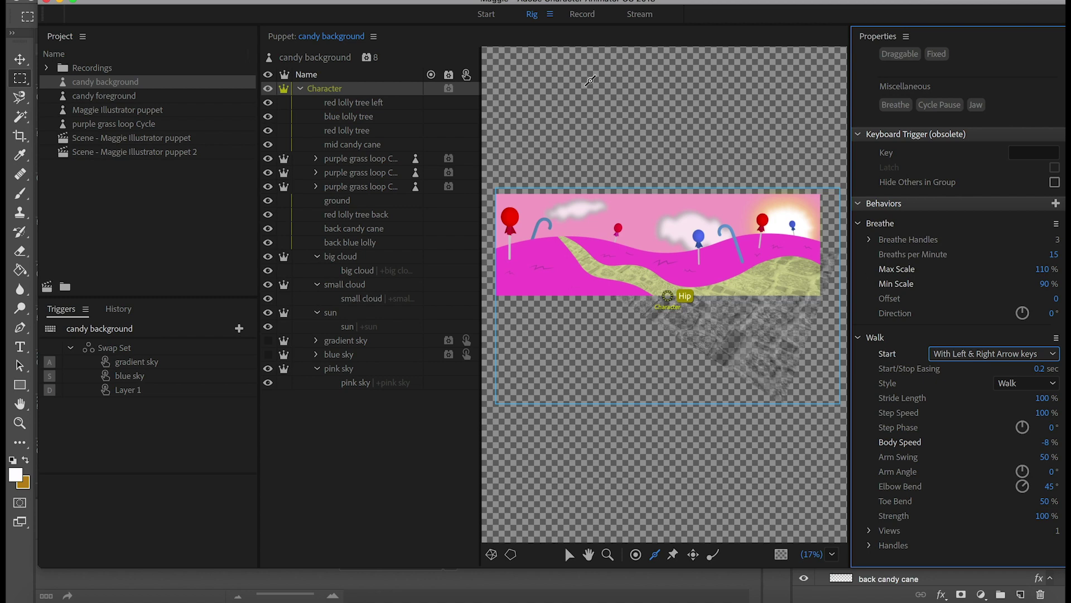
click(582, 15)
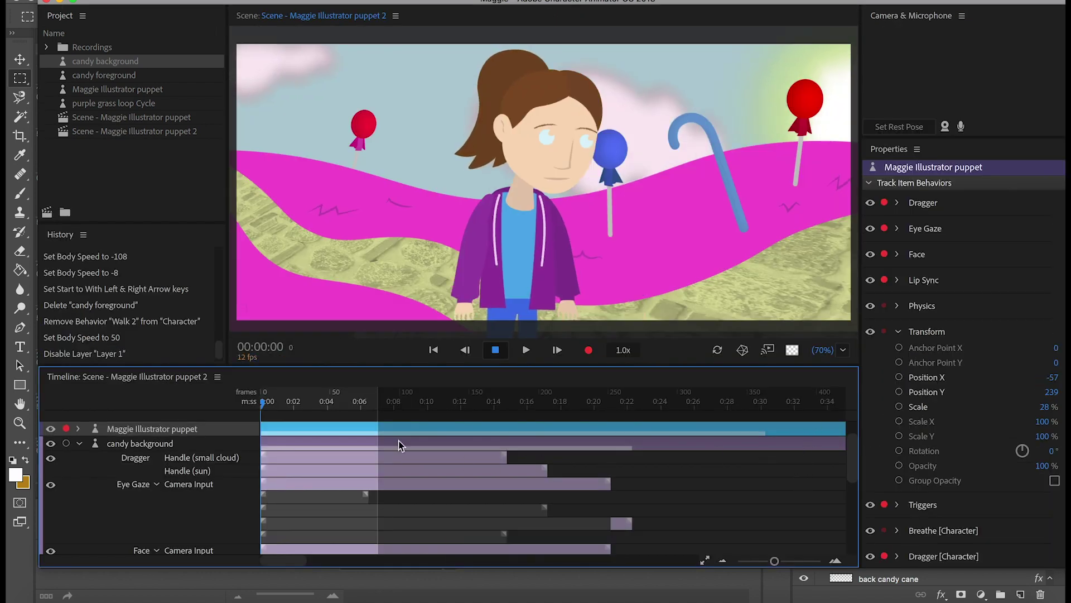
Step: Arm the candy background and Maggie Illustrator puppet tracks together in the Timeline
click(175, 444)
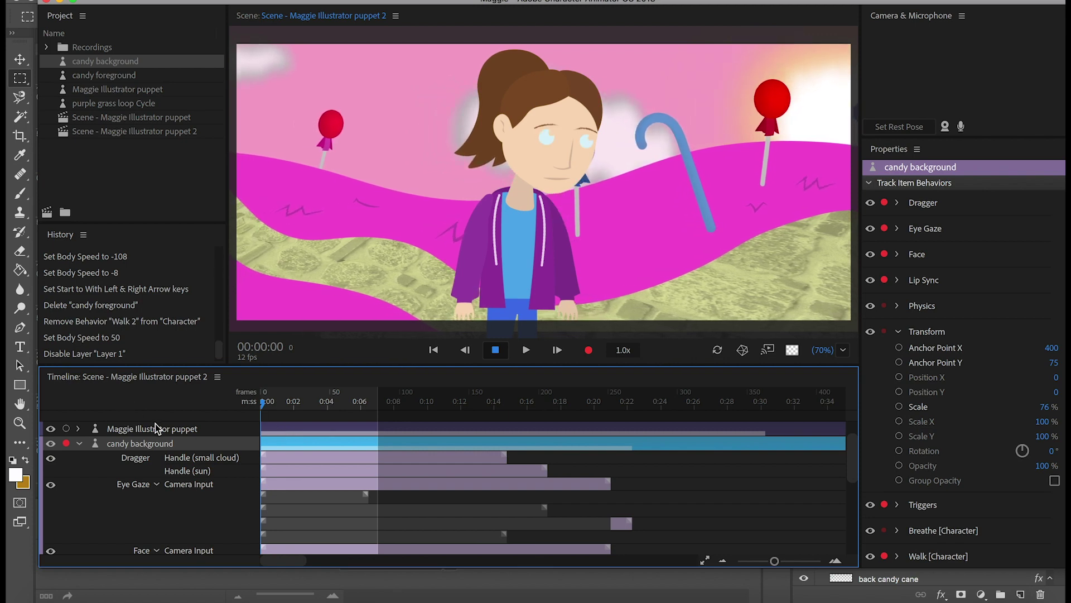
shift+click(207, 428)
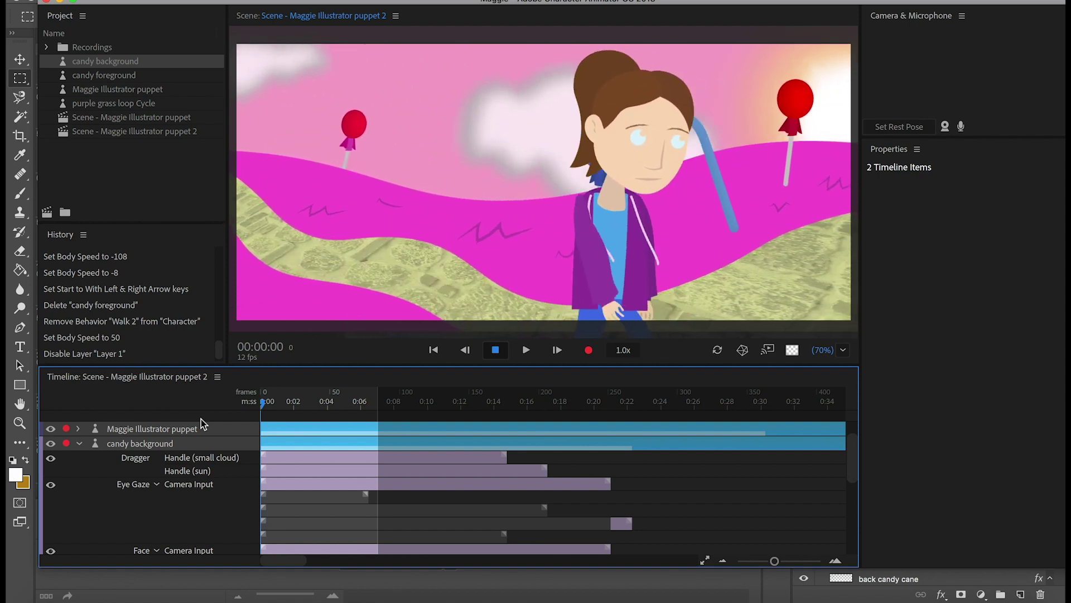
Step: Set Maggie's Walk body speed to 16% and re-arm the candy background alongside her
click(178, 429)
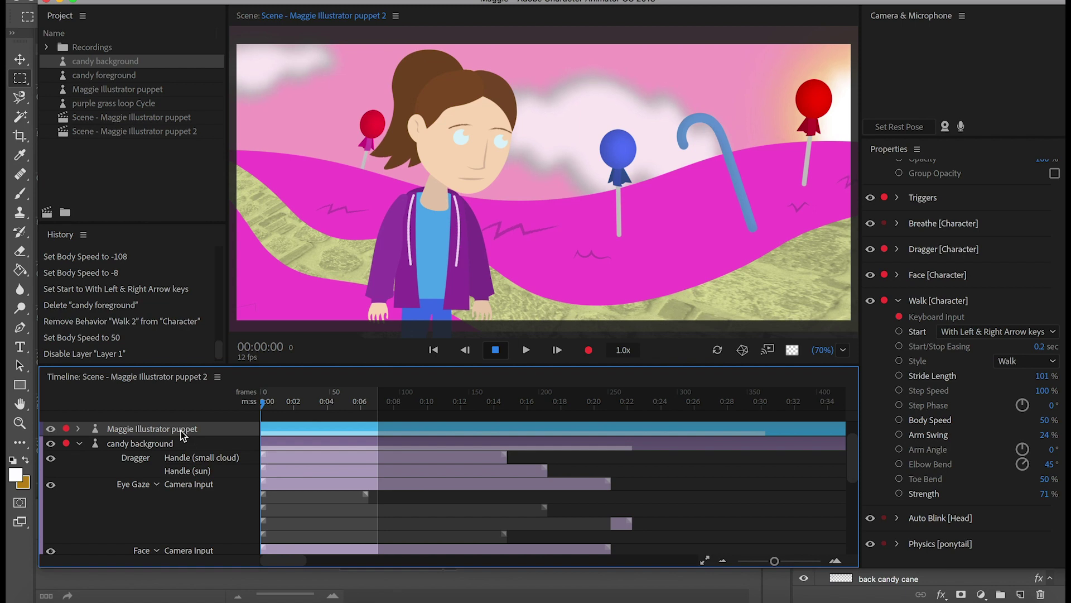
click(1044, 420)
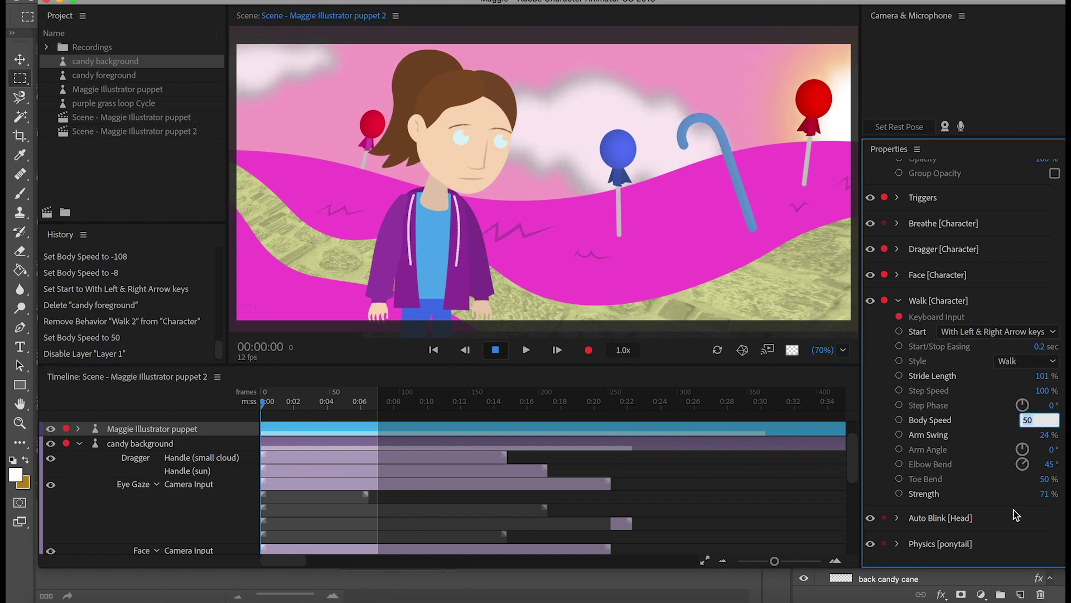
text(16)
shift+click(206, 446)
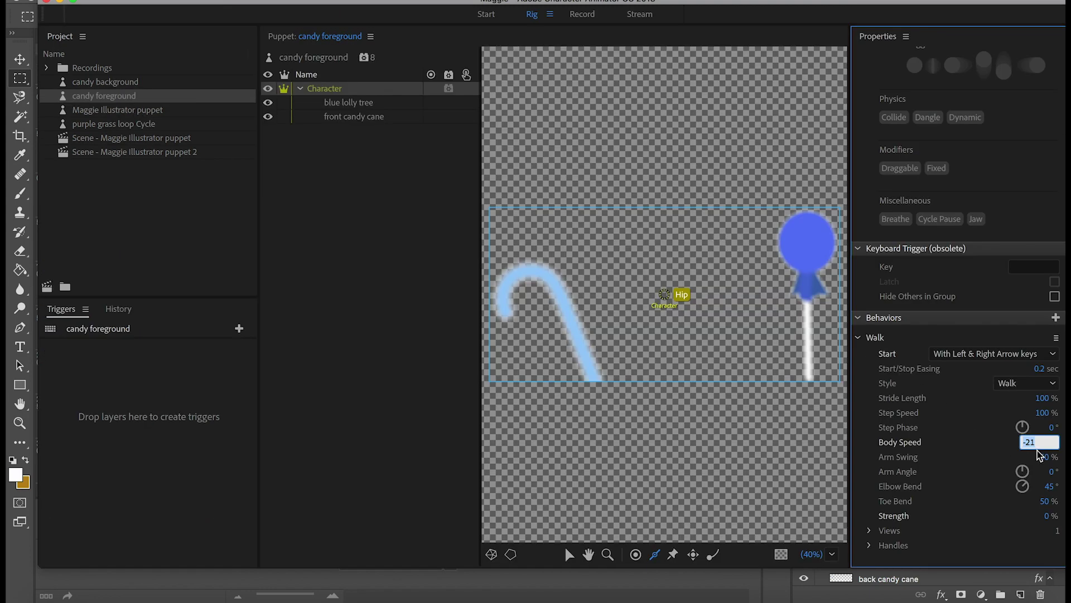
Step: Switch to Record view to see the candy foreground in front of Maggie in Scene 2
click(580, 15)
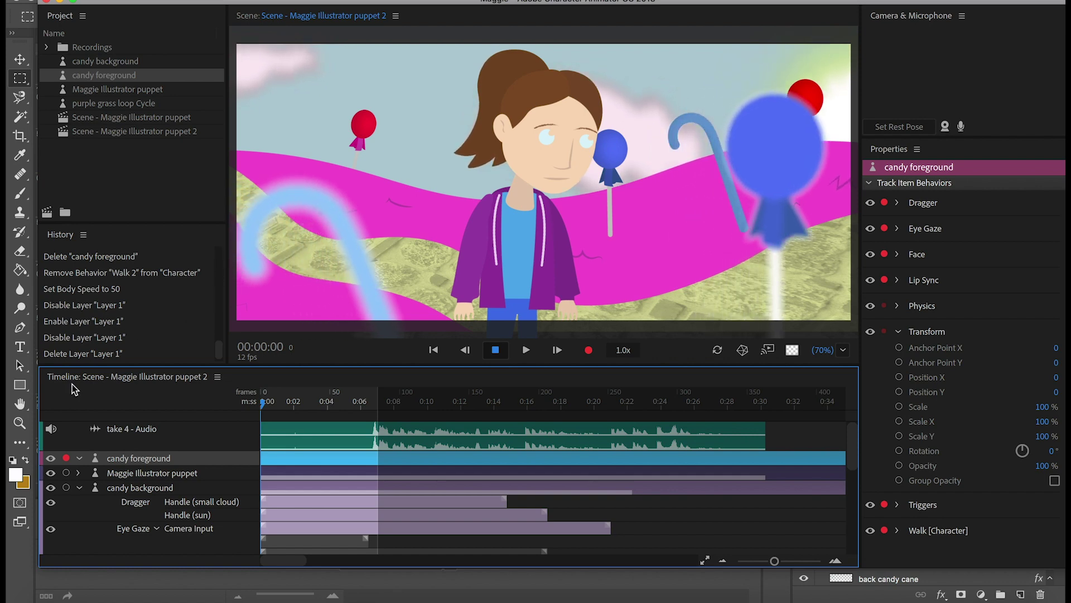
Step: Add candy background and Maggie Illustrator puppet to the armed candy foreground track
super+click(152, 490)
super+click(153, 473)
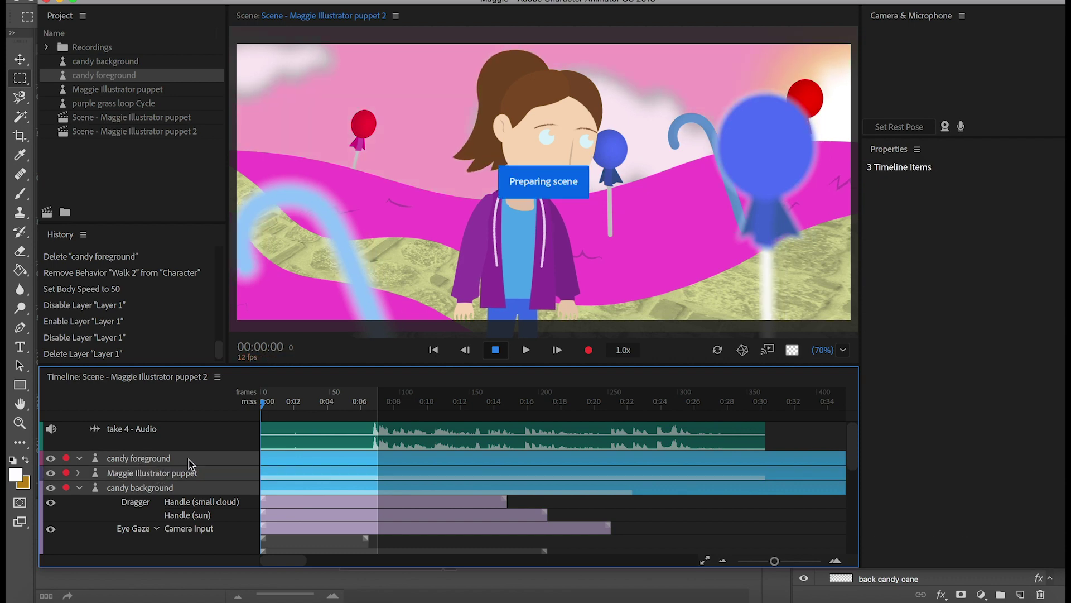